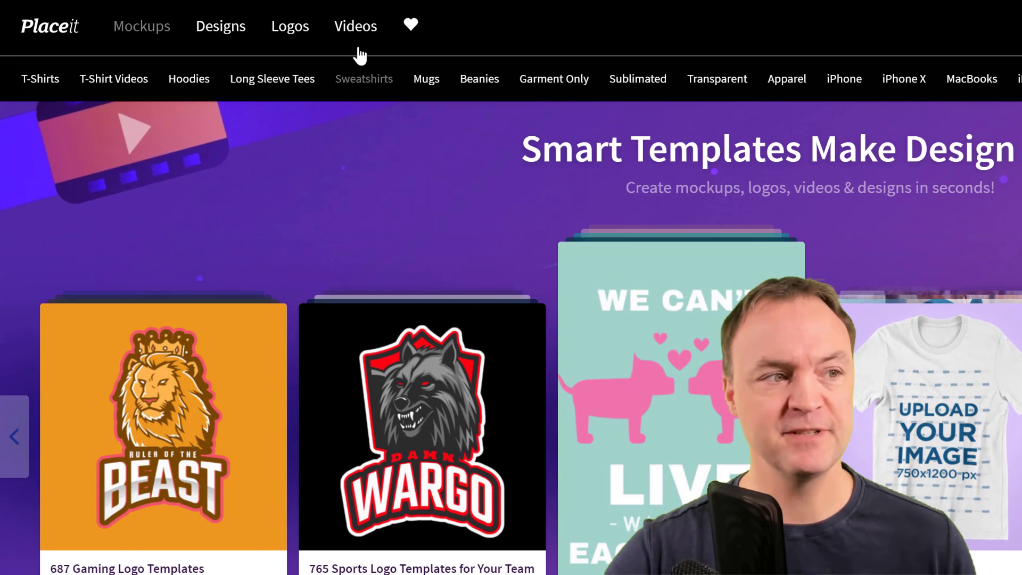
Step: Show the Videos menu's sub-categories, such as Intros, Slideshows and Promo Videos
mouse_move(239, 26)
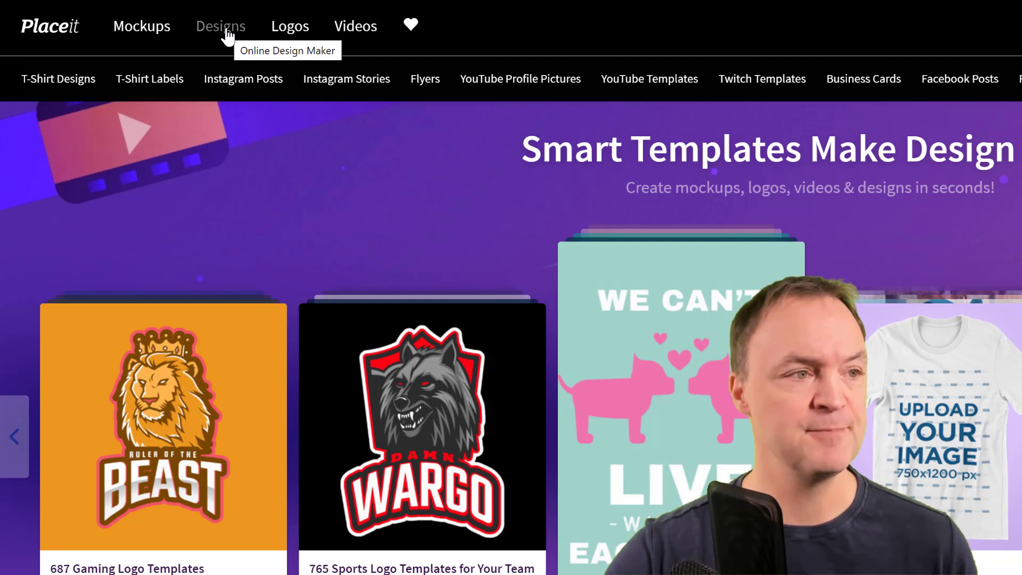
mouse_move(347, 37)
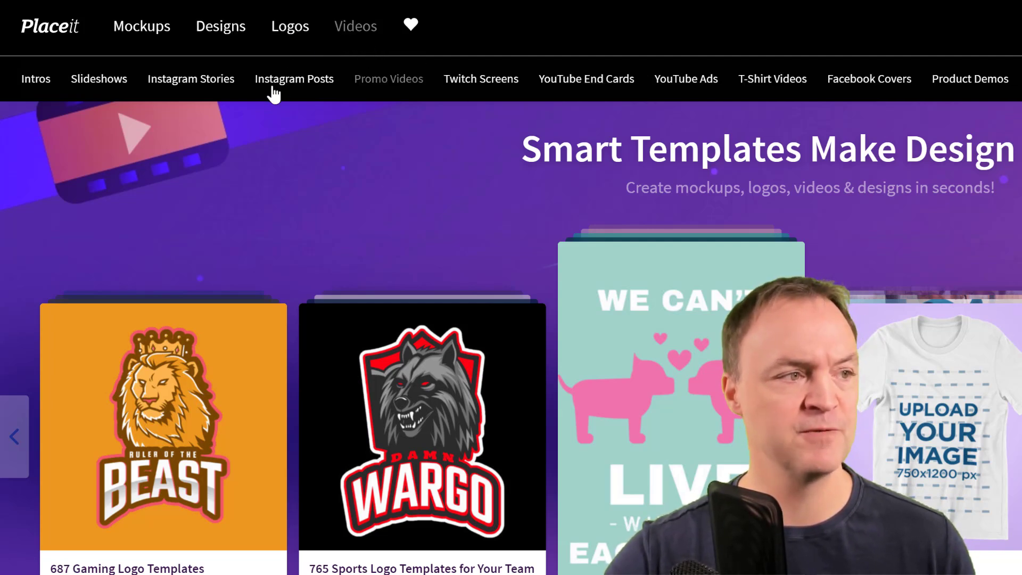
Step: Open the Intros video templates and scroll down through the intro template grid
left_click(36, 79)
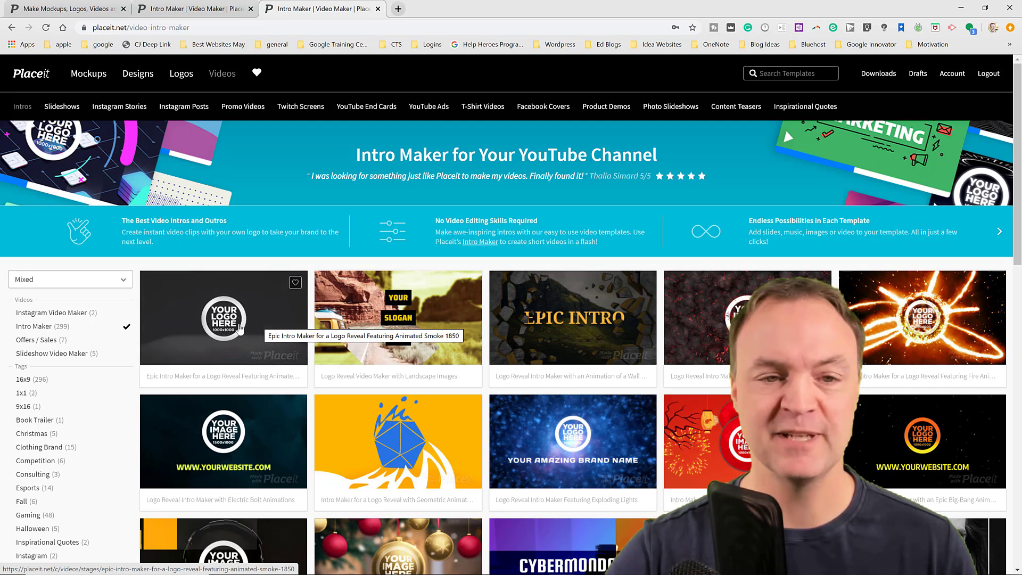
scroll(242, 333, "down", 1)
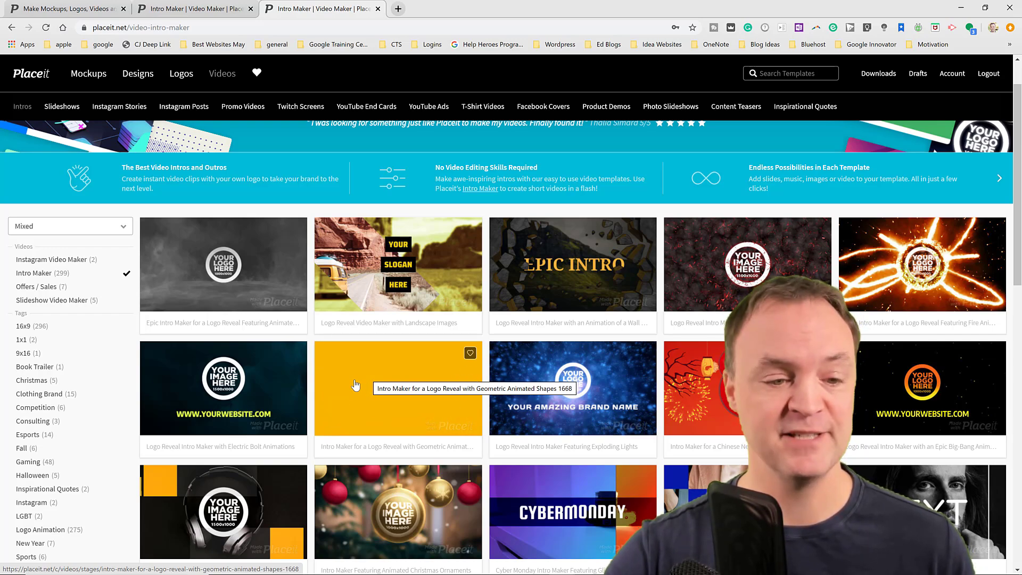
scroll(356, 385, "down", 5)
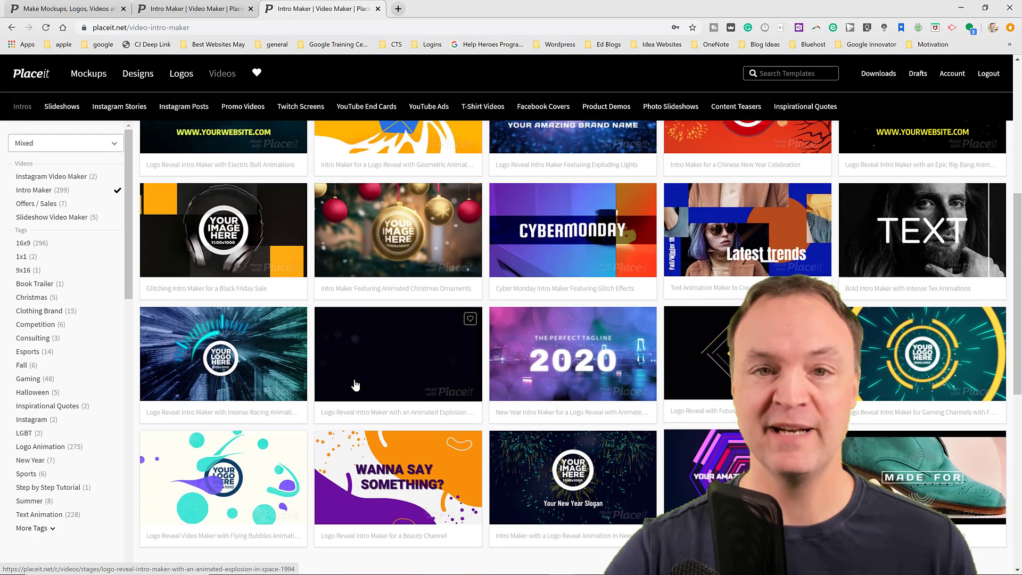
scroll(356, 384, "down", 3)
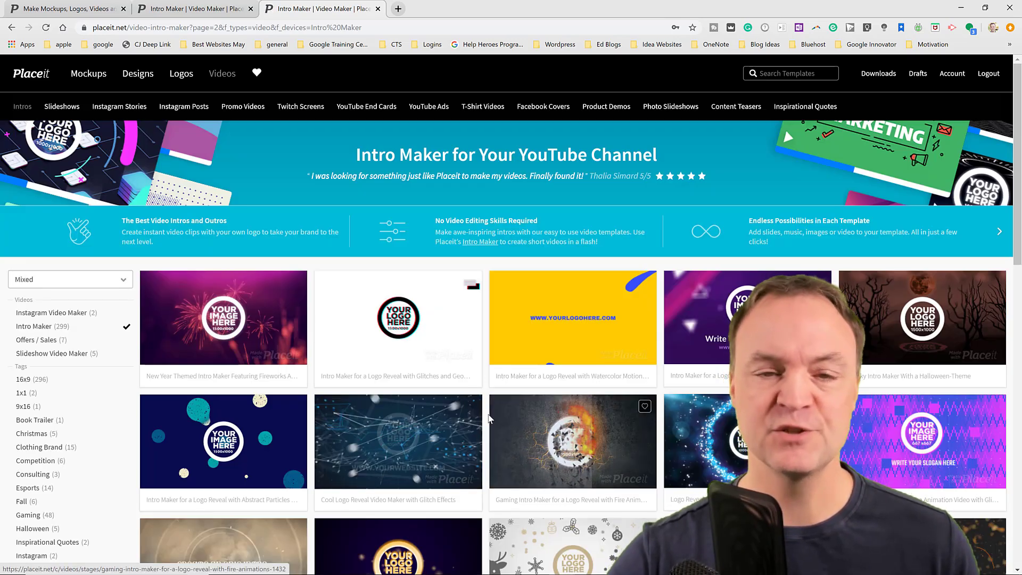
scroll(461, 415, "down", 4)
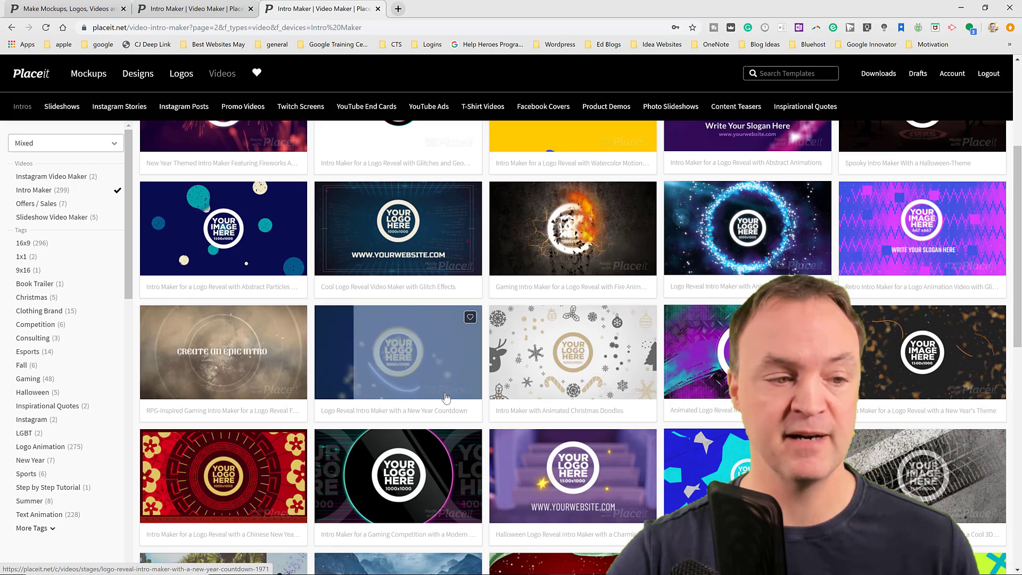
scroll(442, 396, "down", 1)
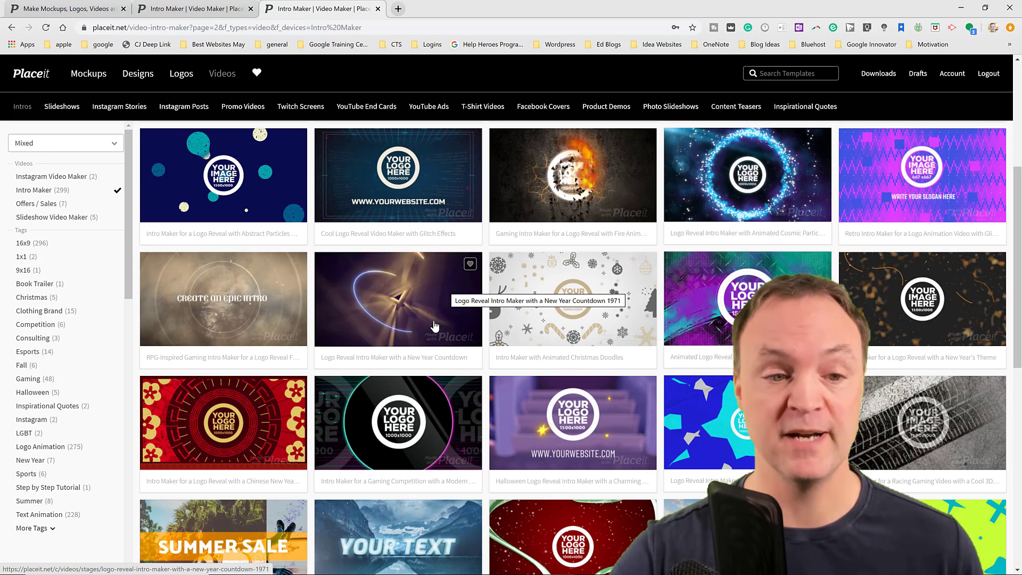
scroll(434, 324, "down", 5)
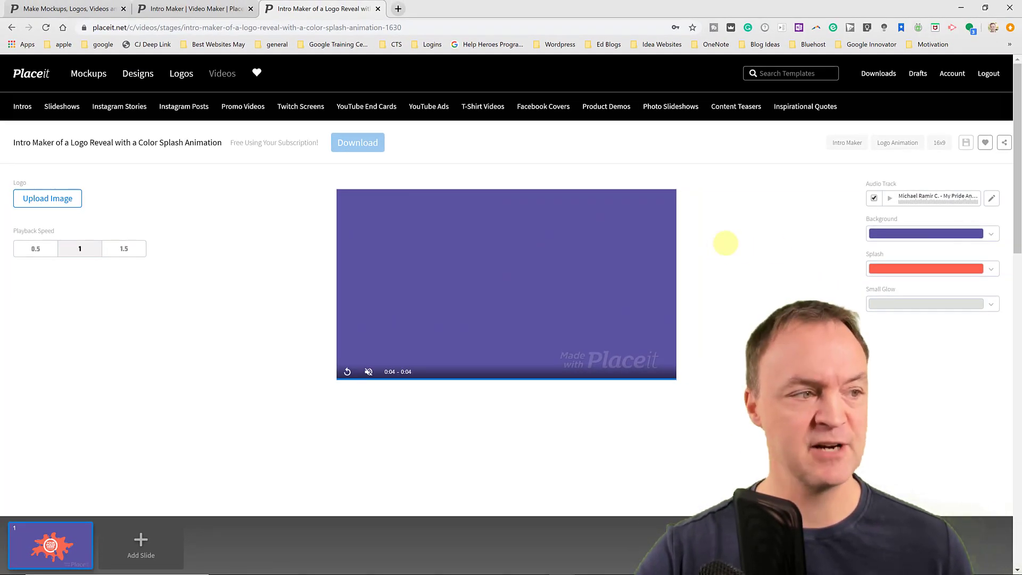
Step: Upload the red-and-grey logo file, shrink it slightly in the frame, and crop it
left_click(60, 198)
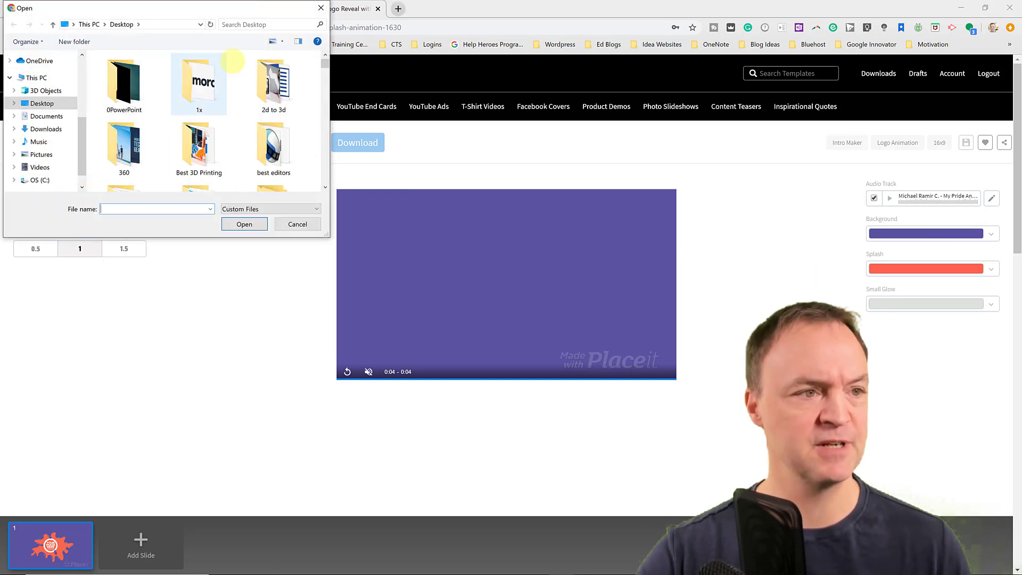
left_click_drag(324, 63, 308, 160)
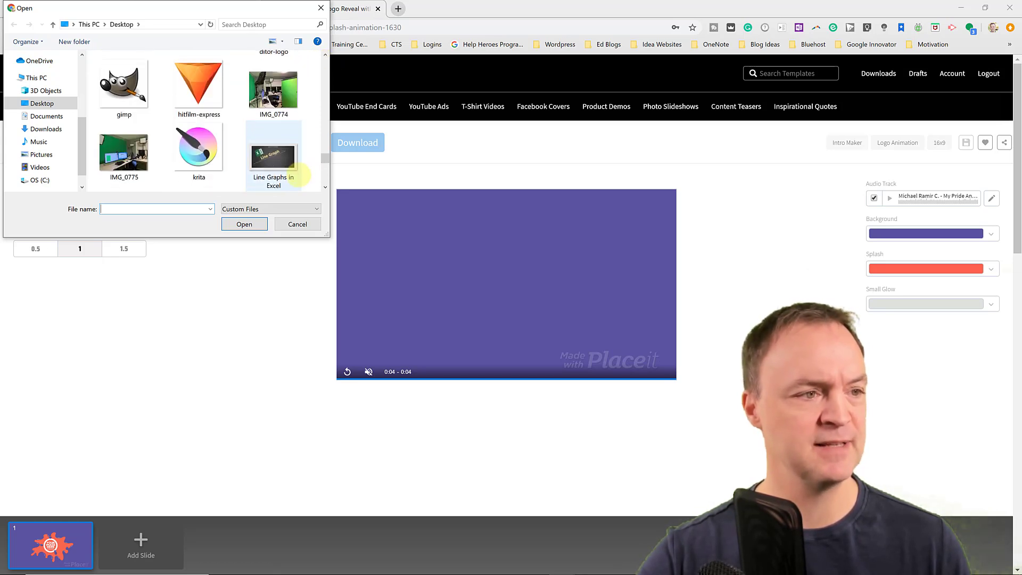
left_click(325, 171)
double_click(218, 169)
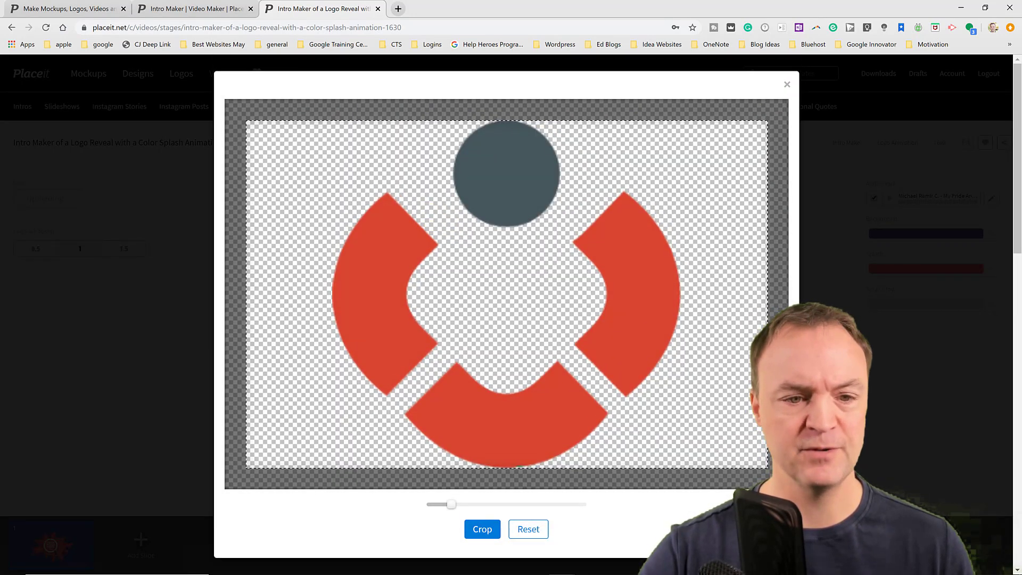
left_click_drag(451, 504, 450, 504)
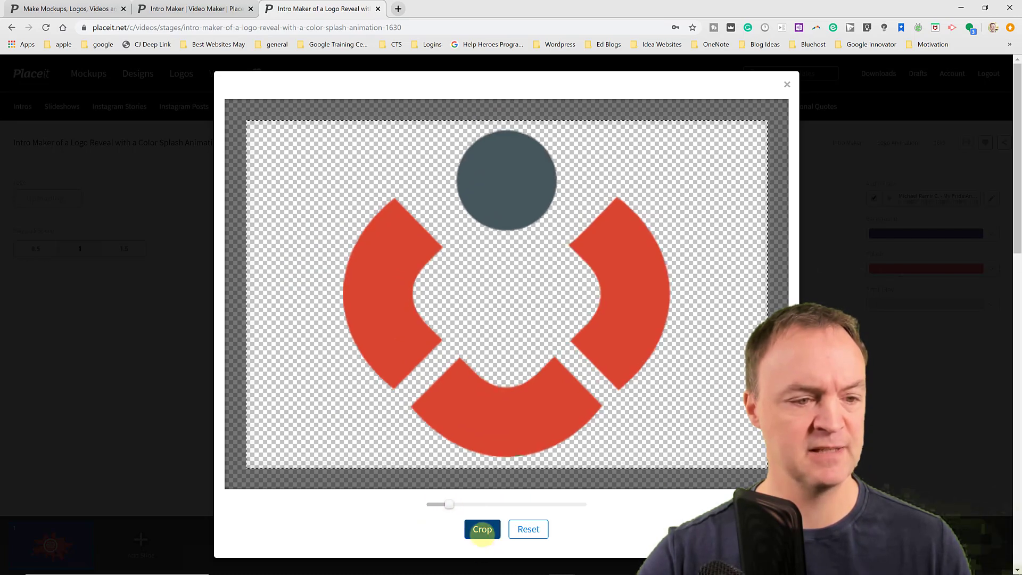
left_click(483, 530)
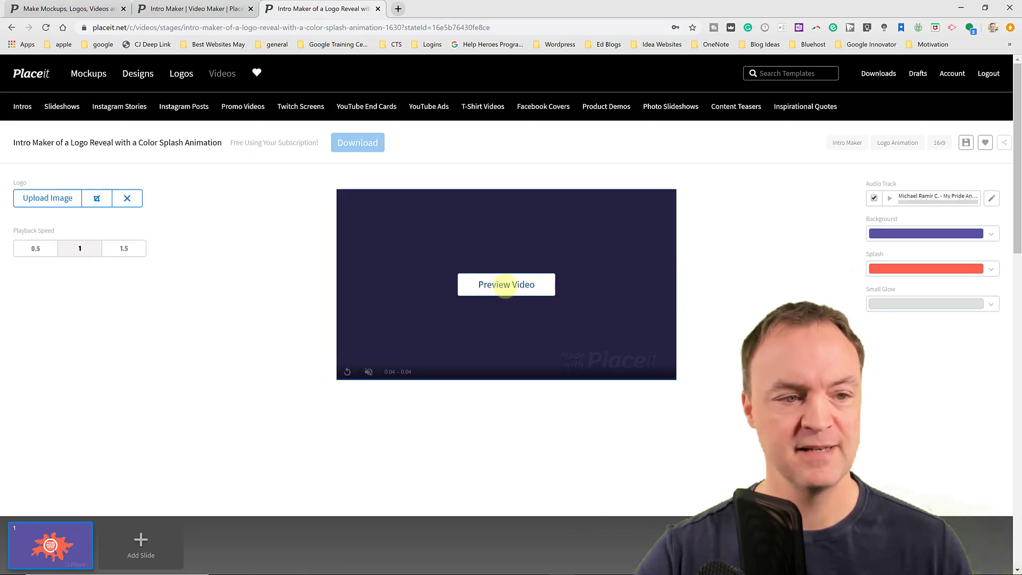
Step: Generate and play a video preview of the logo reveal intro
left_click(506, 284)
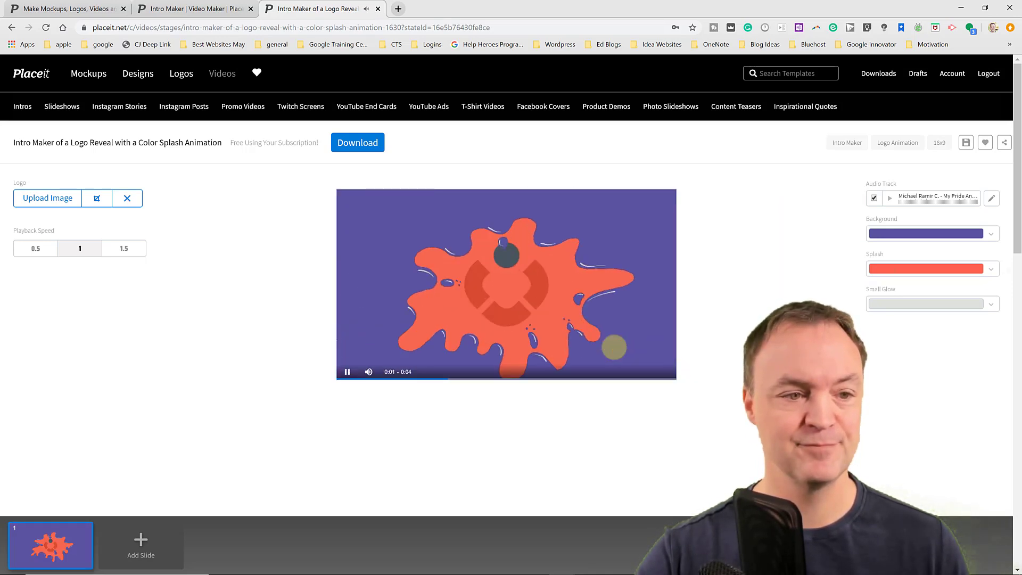
left_click(346, 372)
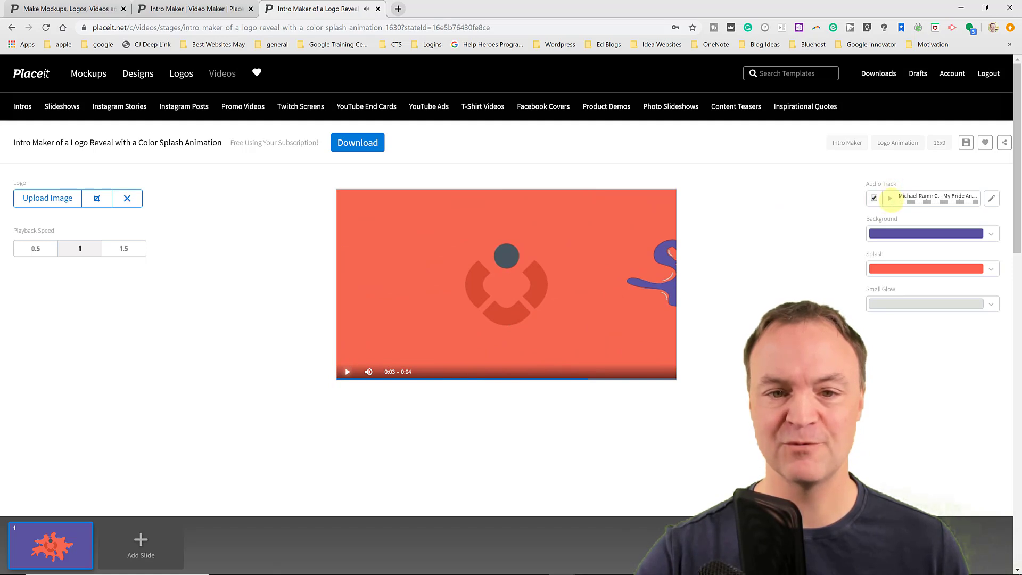
left_click(989, 200)
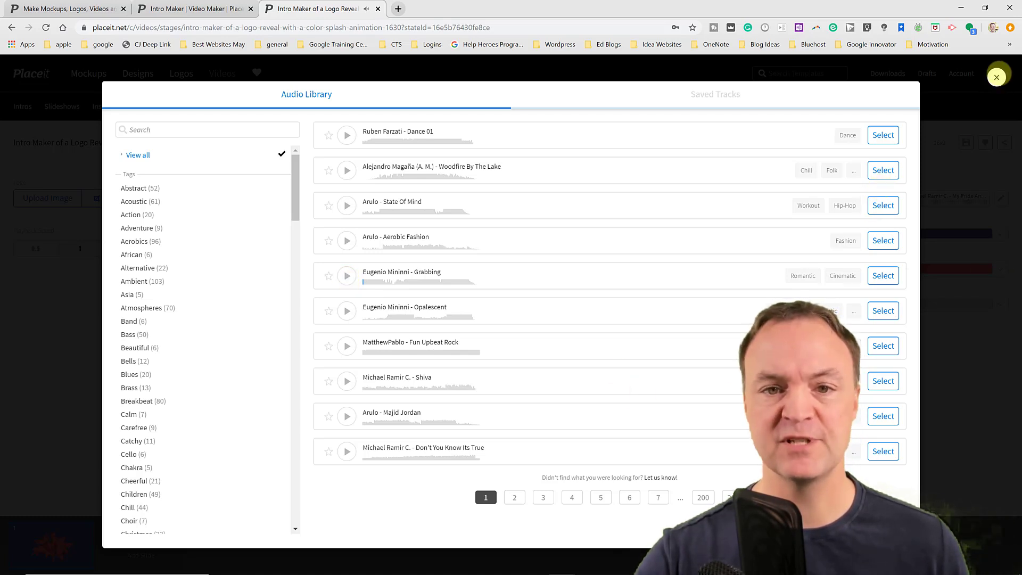
left_click(997, 77)
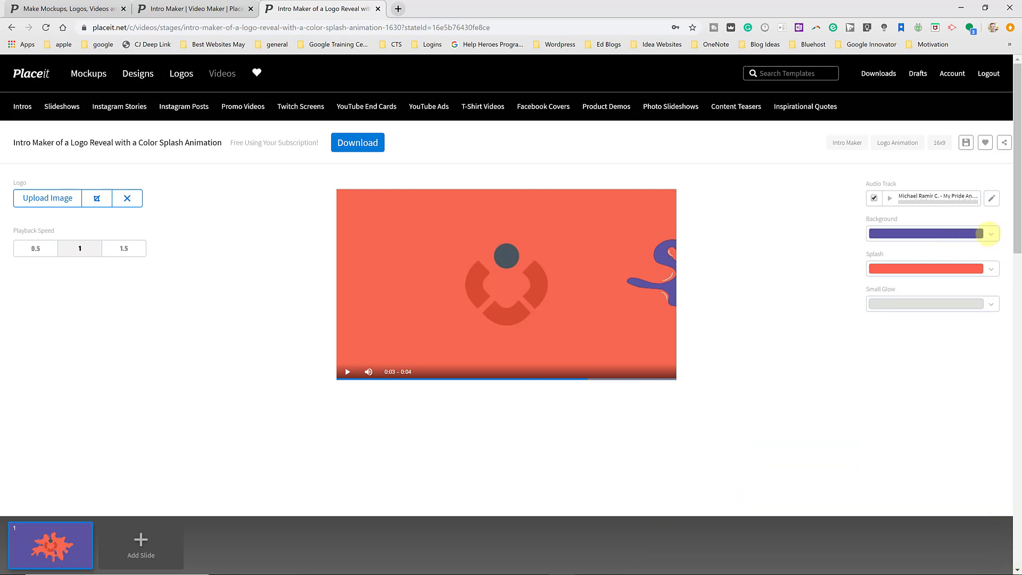
Step: Set the intro background to orange and the splash colour to white #FFFFFF
left_click(987, 234)
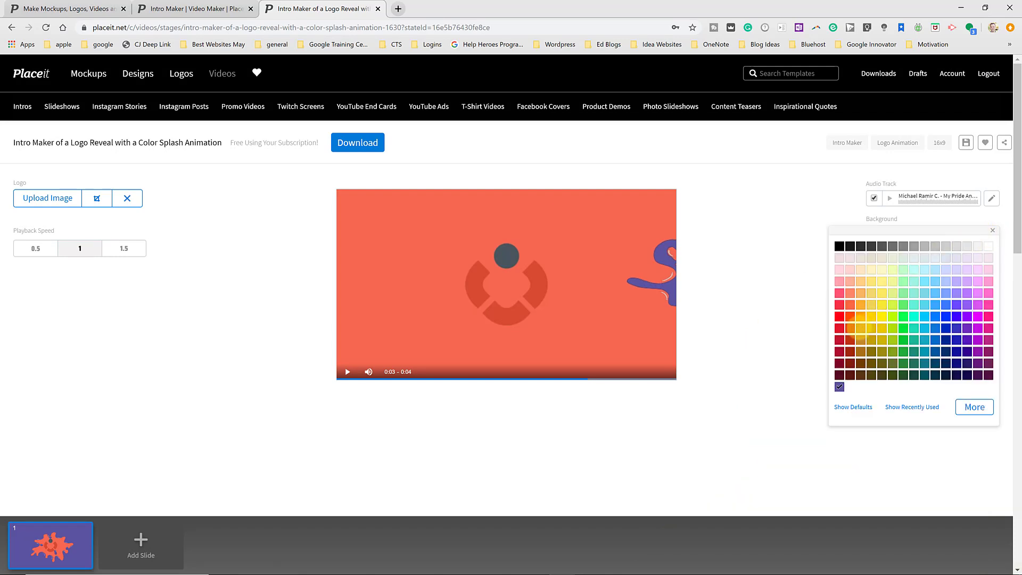
left_click(850, 327)
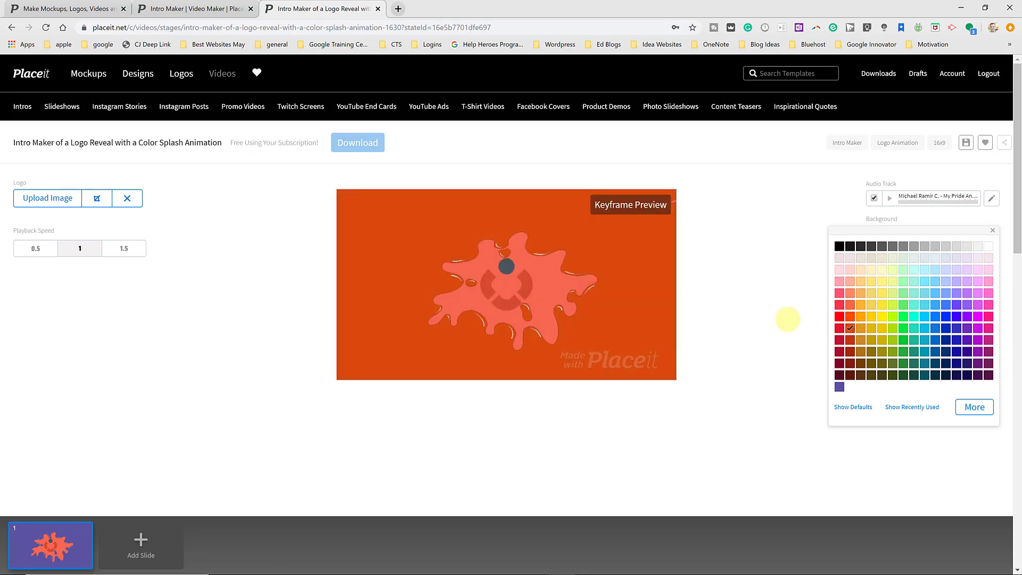
left_click(786, 319)
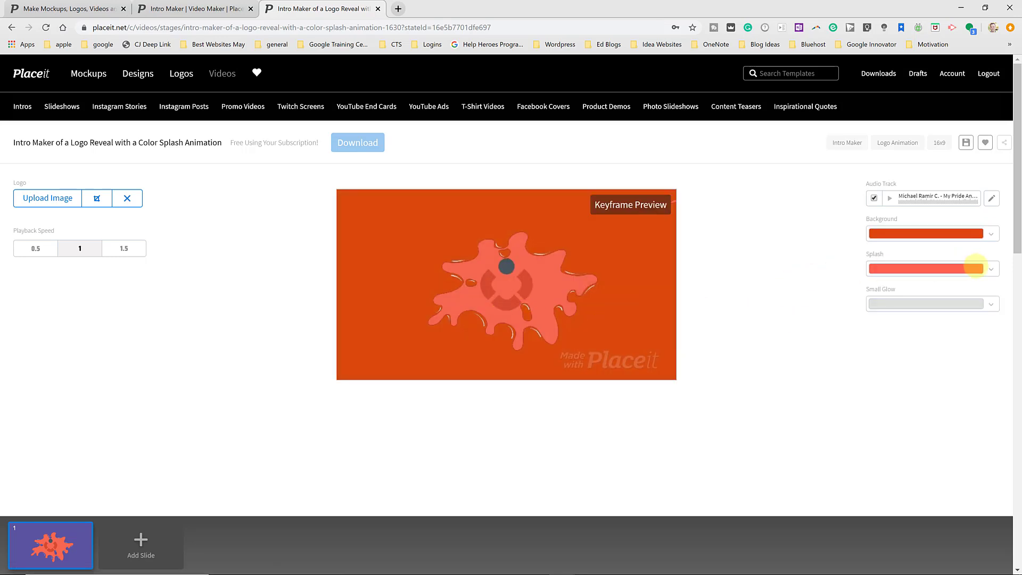
left_click(990, 269)
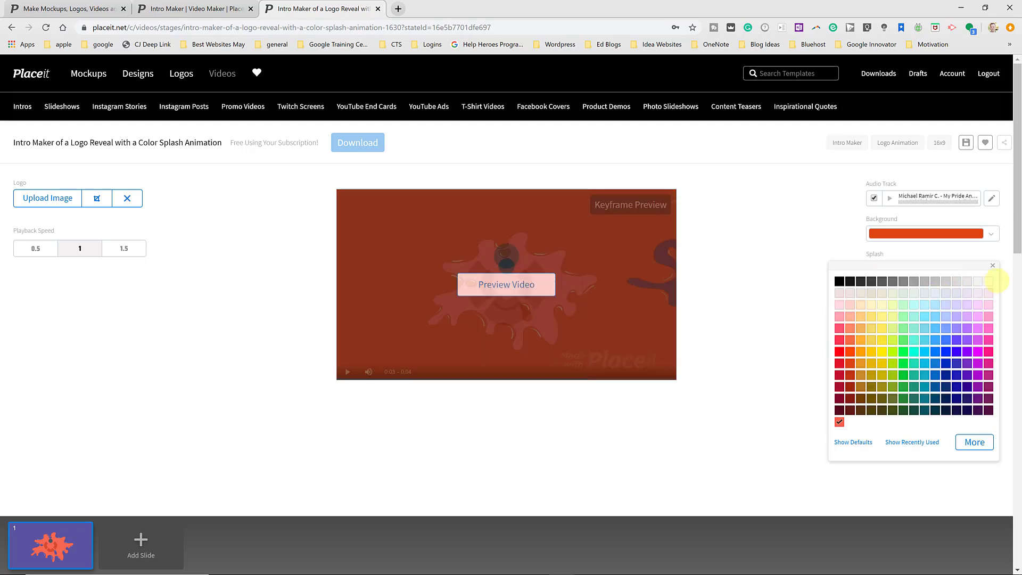
left_click(989, 281)
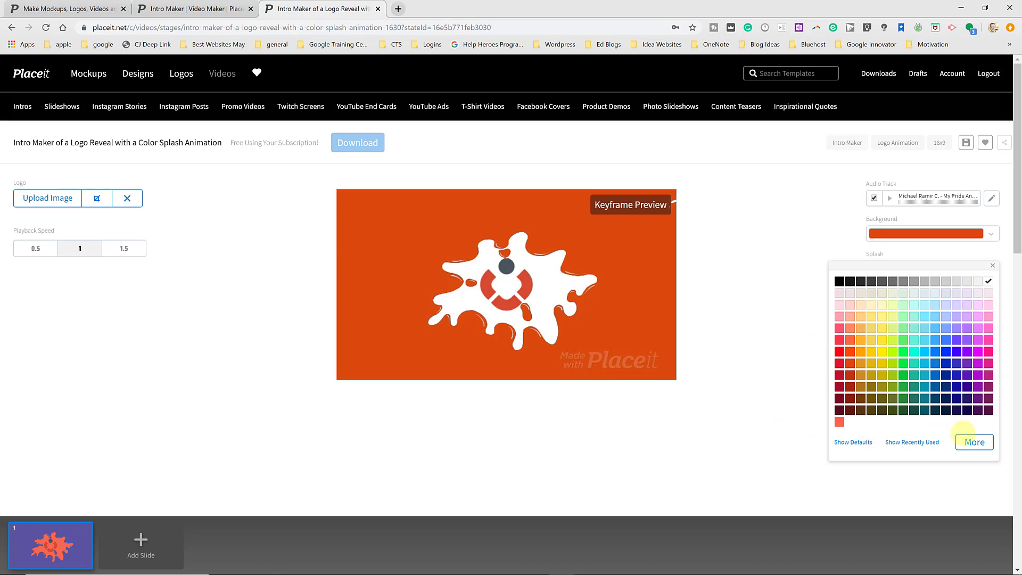
left_click(975, 442)
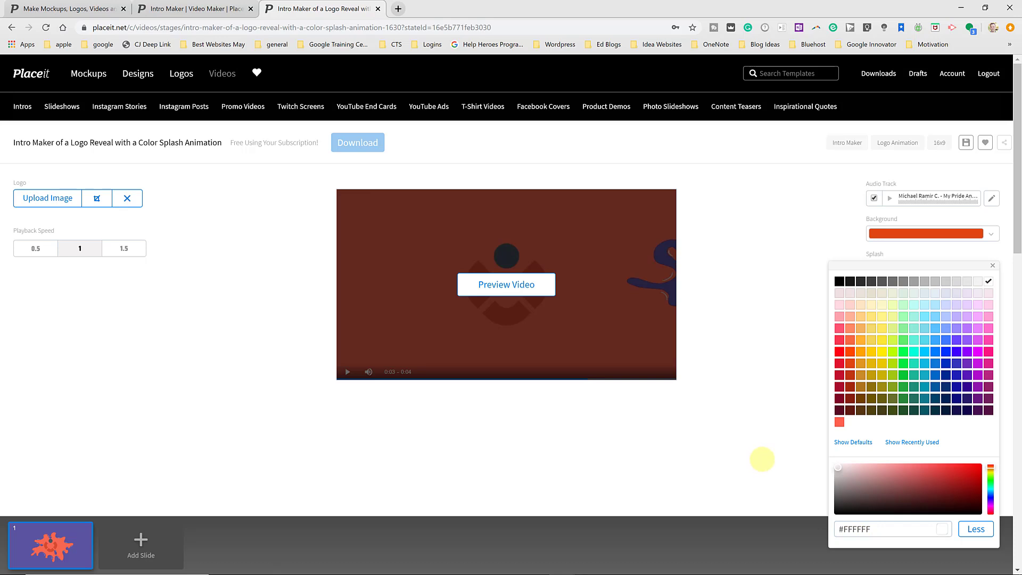
Step: Regenerate the preview to show the white splash on the orange background
left_click(762, 459)
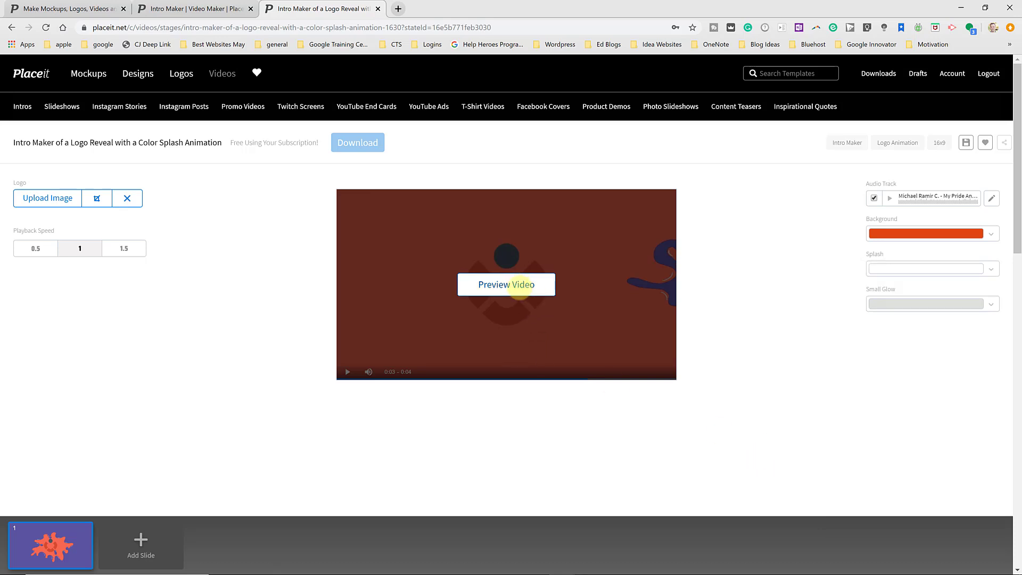
left_click(520, 287)
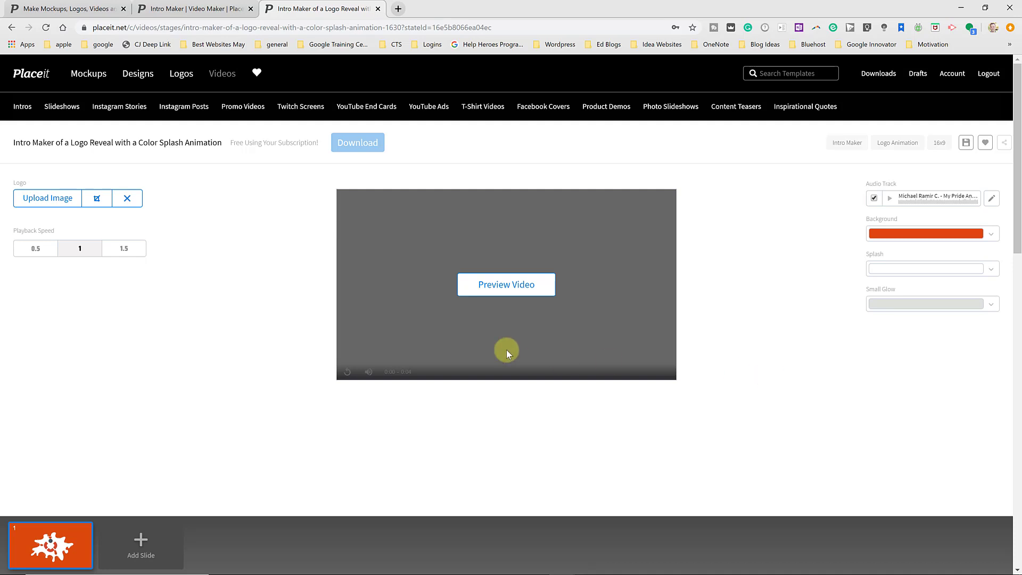
Step: Add the purple 'Or Upload Your Image' Text On Video template as slide 2
left_click(143, 543)
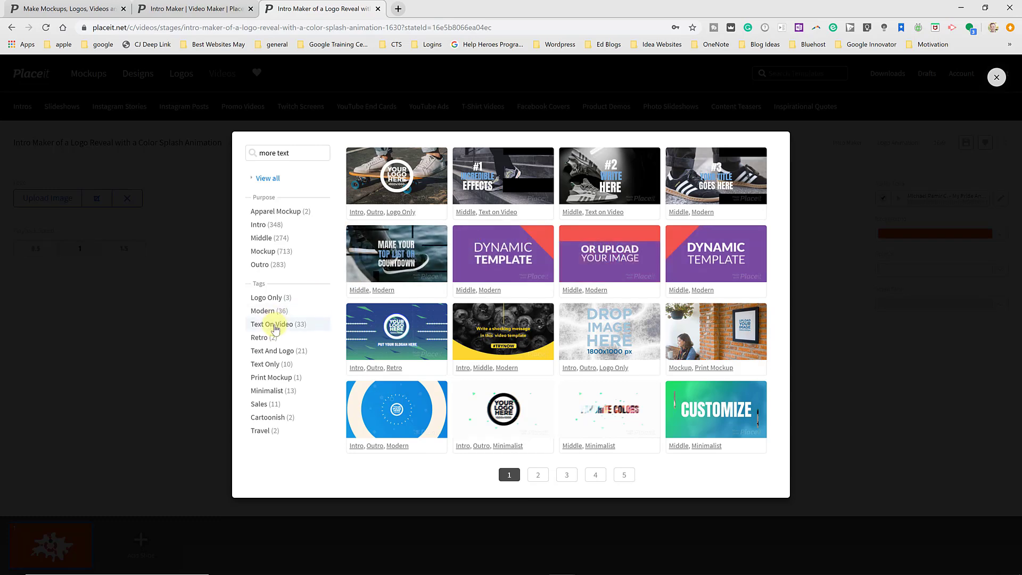
left_click(276, 324)
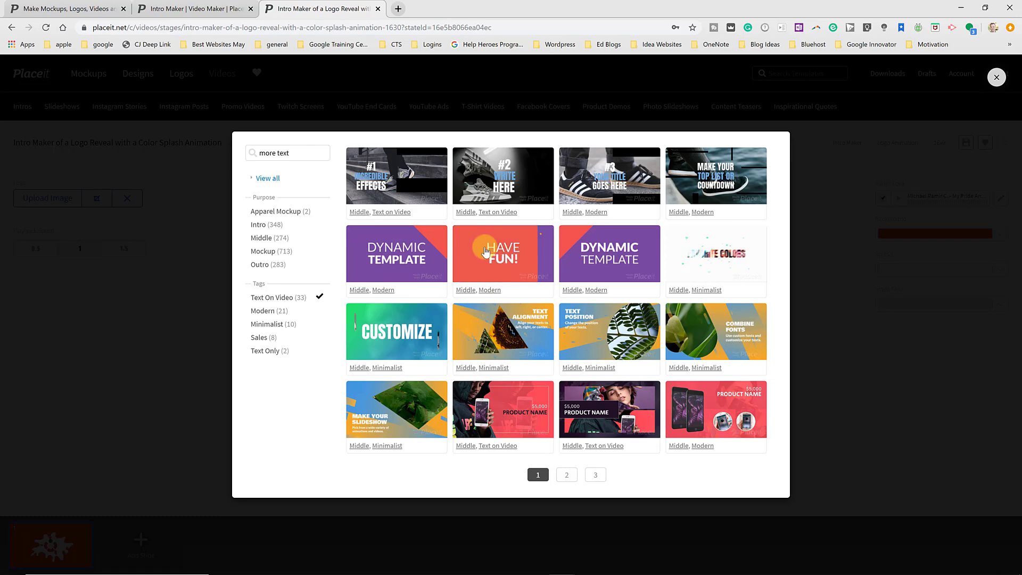
left_click(484, 254)
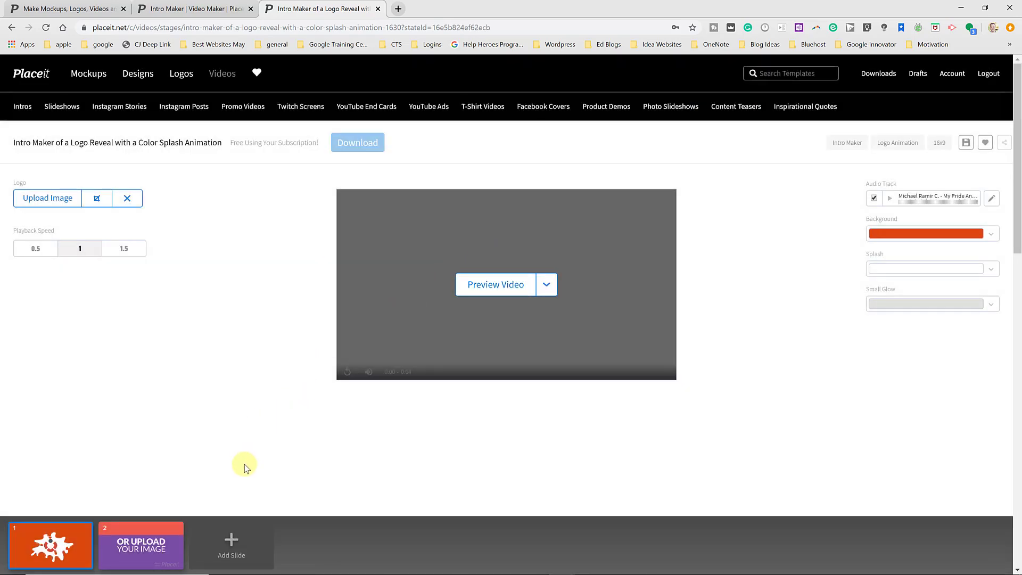
Step: Change slide 2's text to 'Type' and 'What ever', with 'Type' in Alegreya Sans
left_click(152, 543)
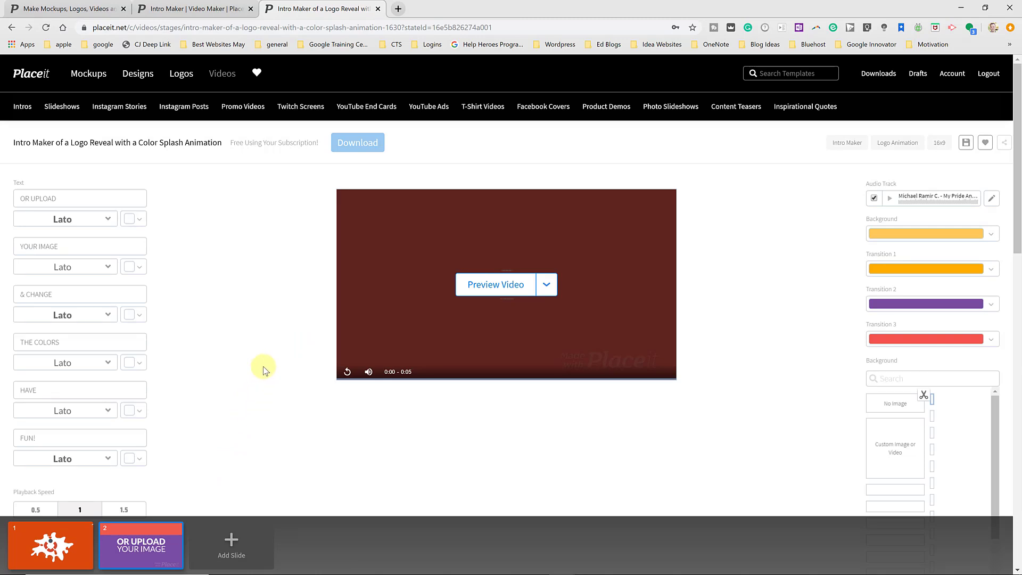
left_click_drag(69, 199, 15, 202)
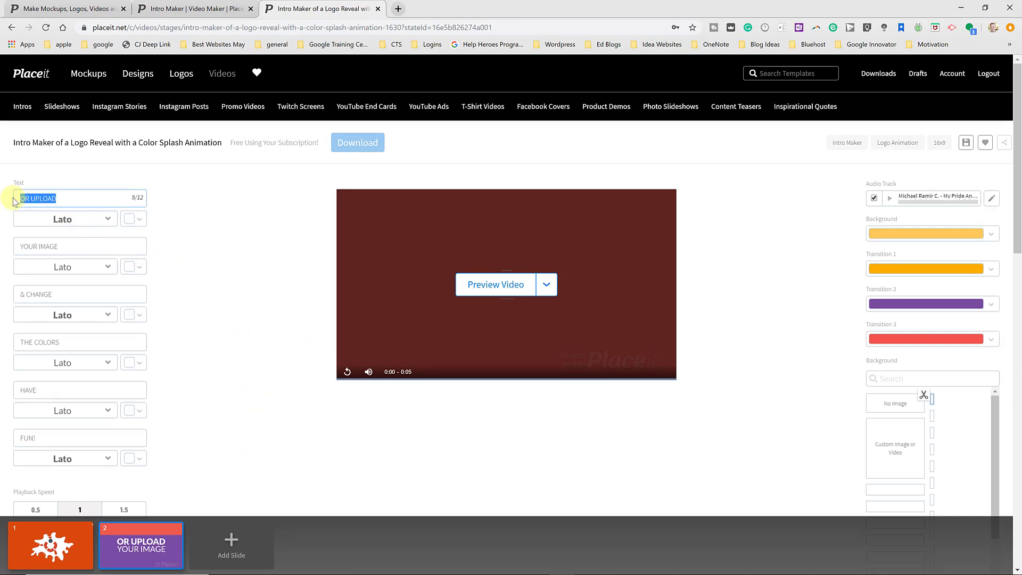
type("Type")
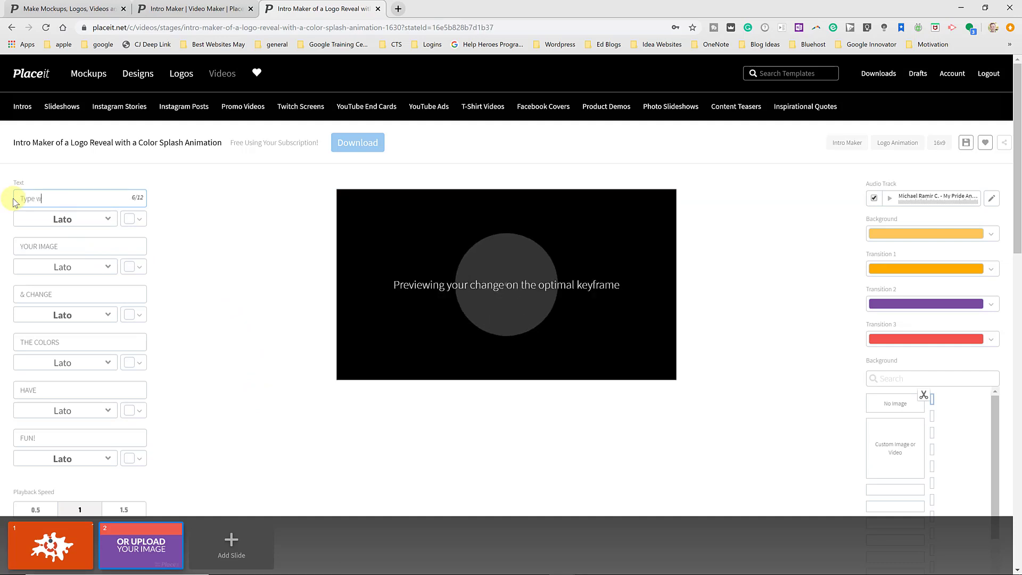
left_click_drag(71, 254, 3, 213)
type("What ever")
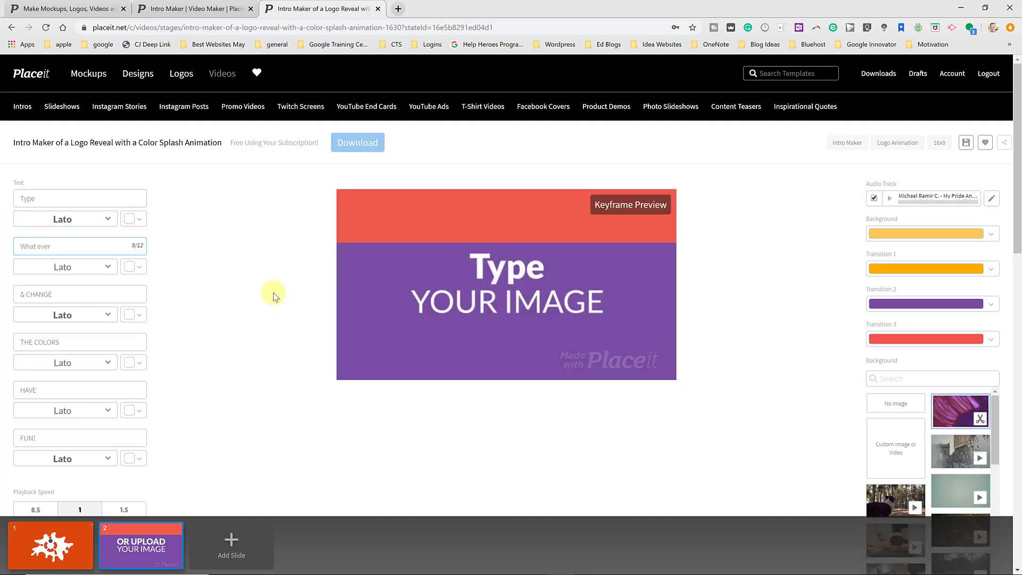
left_click(269, 292)
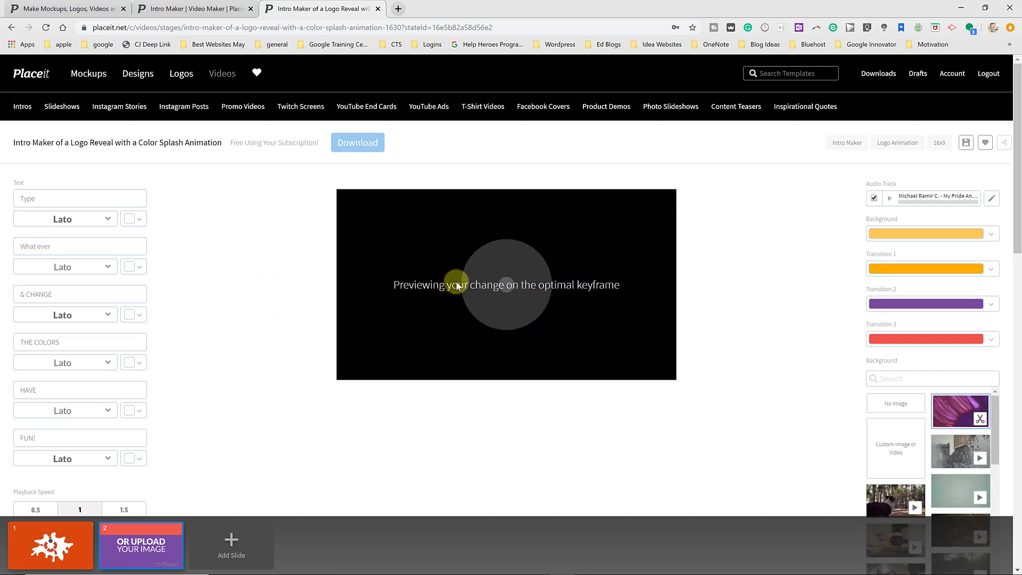
left_click(109, 221)
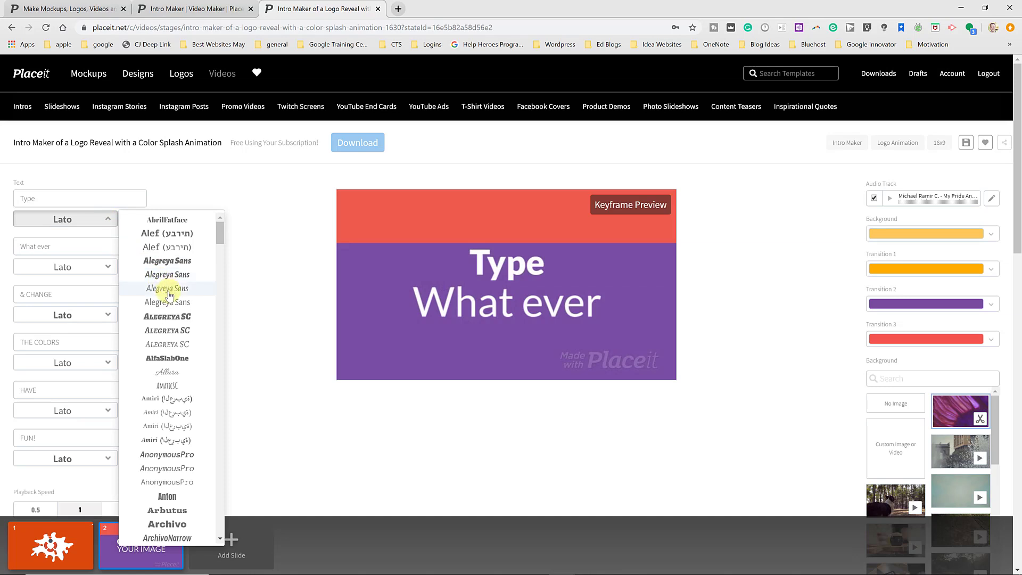
left_click(169, 289)
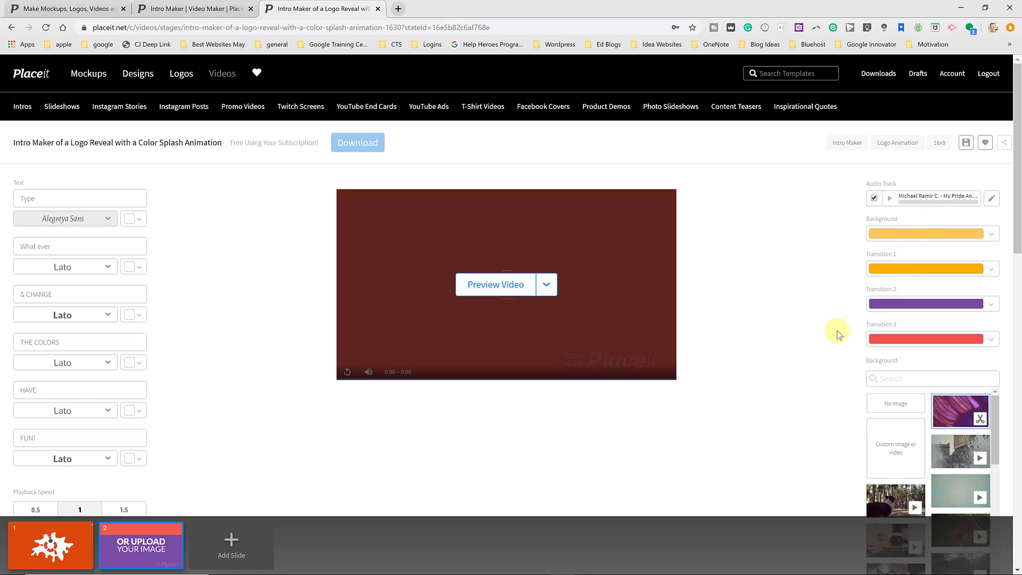
Step: Search slide 2's background footage for 'computer' and scroll through the video results
scroll(817, 340, "down", 1)
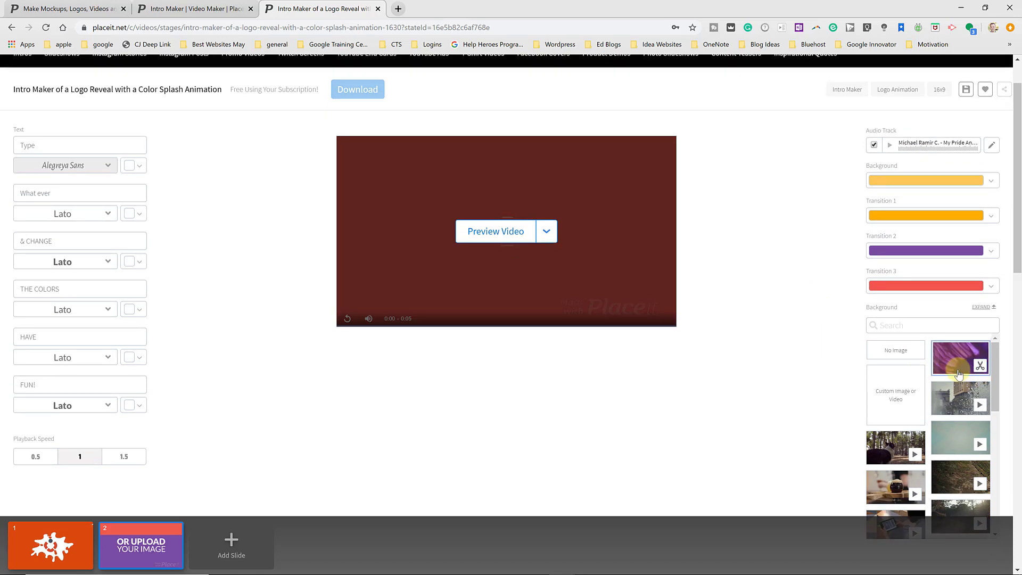
left_click(912, 326)
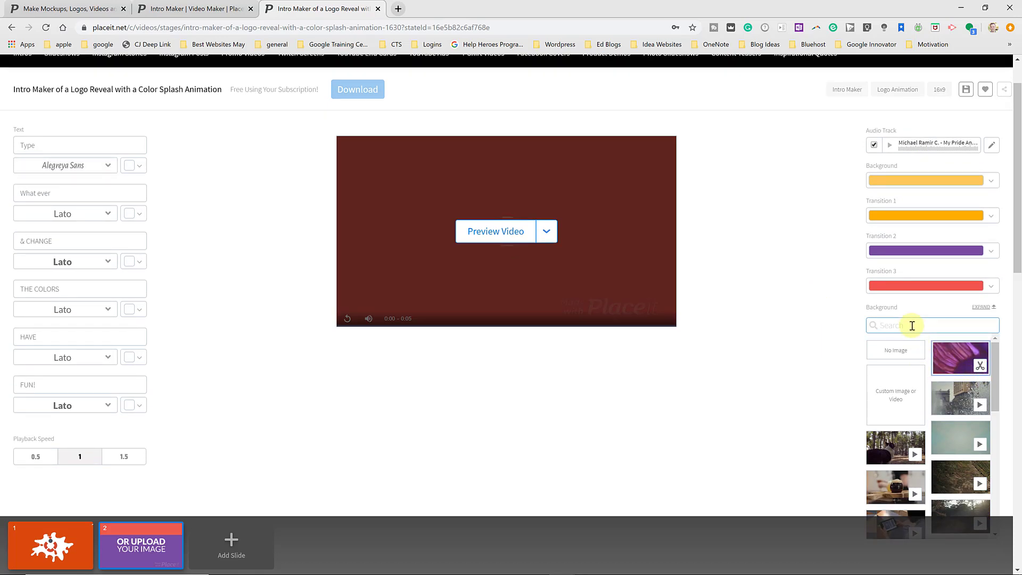
type("copm")
key("BackSpace")
key("BackSpace")
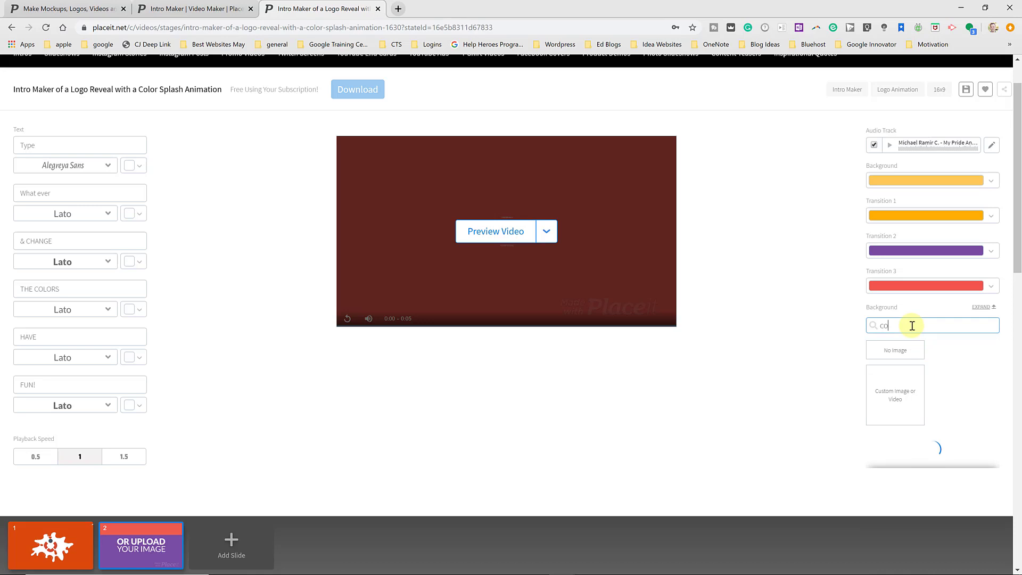
type("mputer")
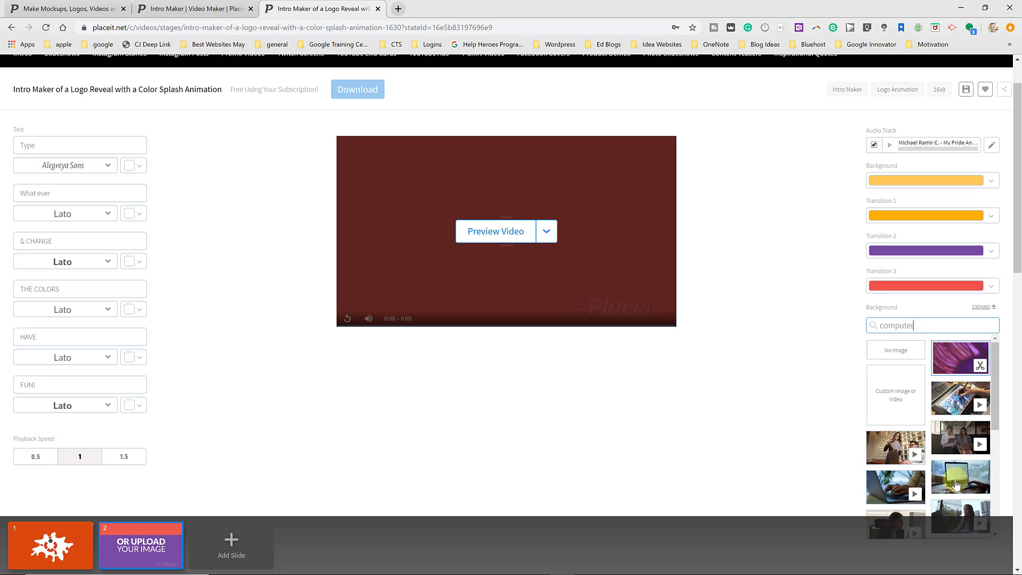
left_click(802, 305)
scroll(799, 306, "down", 1)
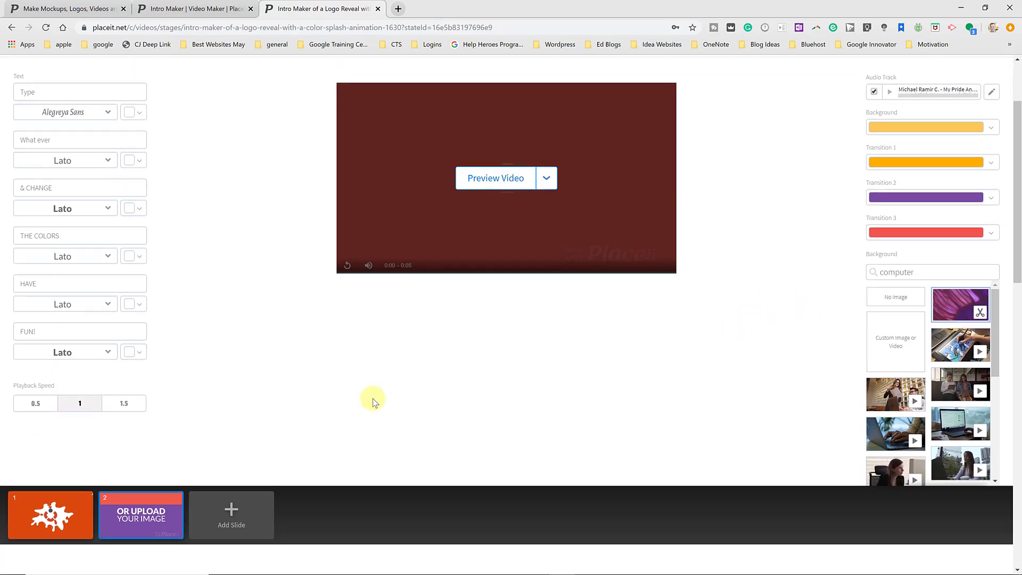
Step: Remove slide 2 from the slide strip using Remove Slide
mouse_move(150, 506)
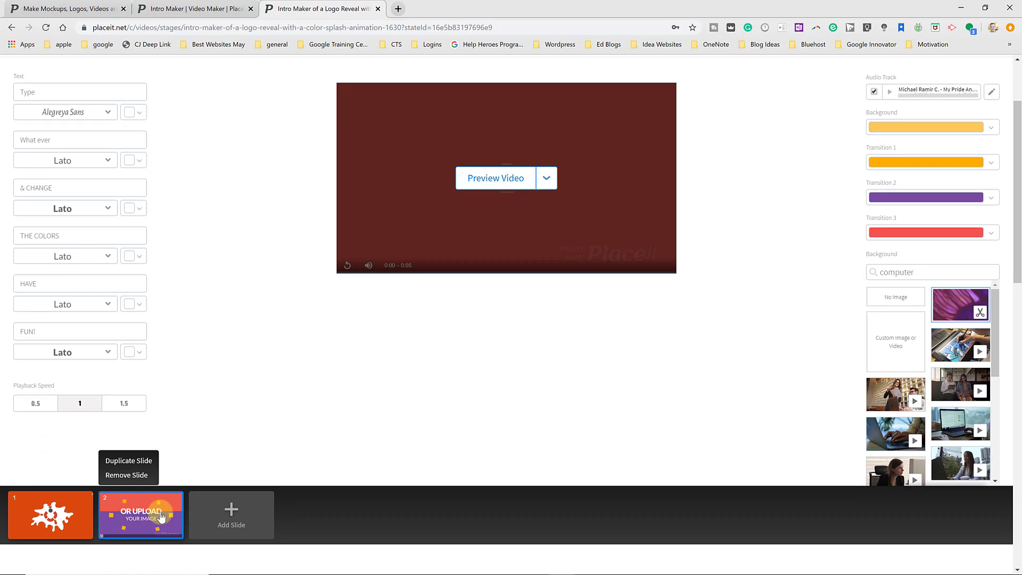
left_click_drag(121, 498, 151, 512)
mouse_move(151, 512)
left_click(132, 475)
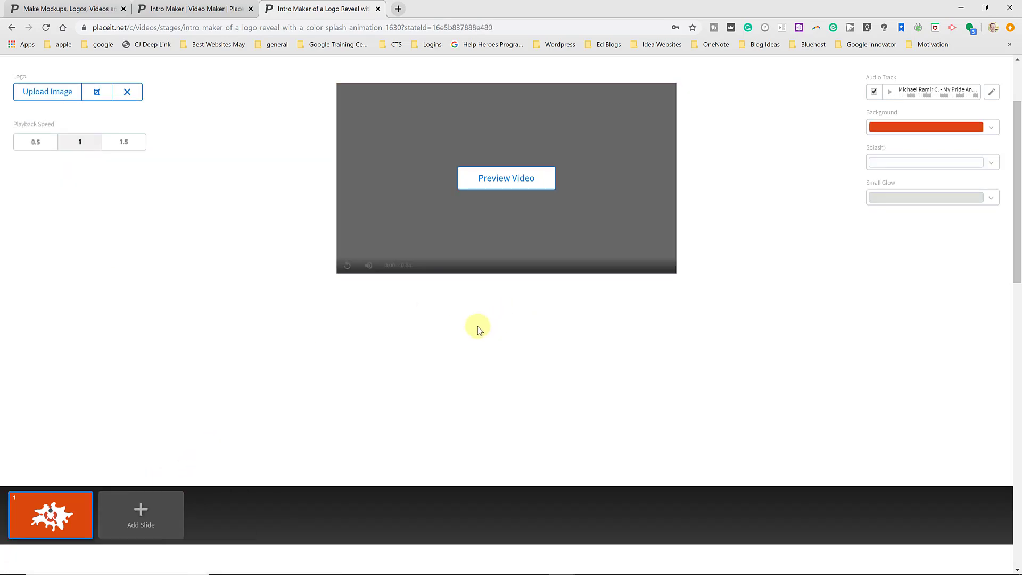
Step: Save the orange logo intro as a draft in Placeit
scroll(548, 367, "up", 2)
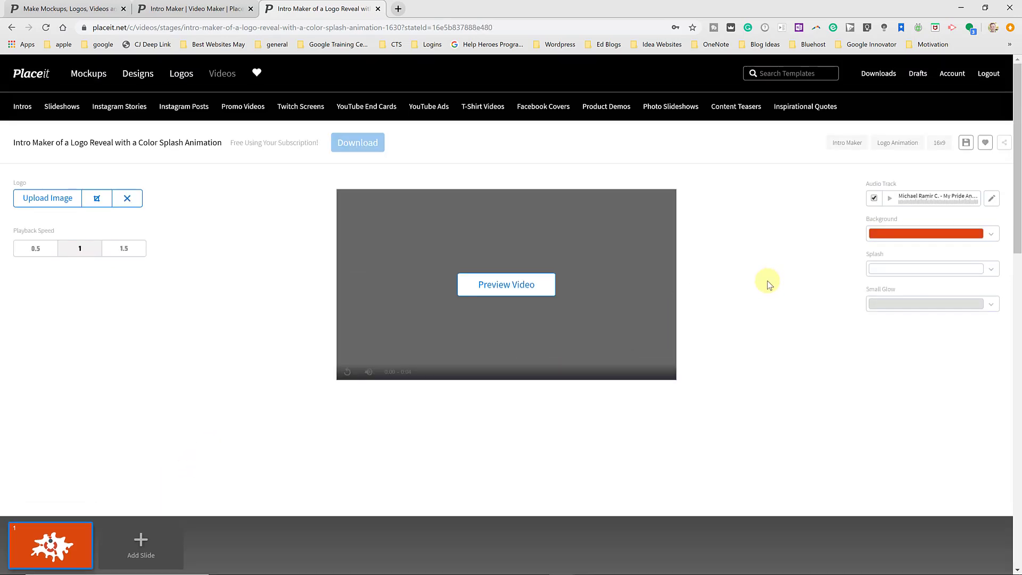
left_click(965, 145)
scroll(775, 231, "down", 8)
Step: Start the download and render all slides of the single-slide intro for preview
scroll(708, 222, "up", 8)
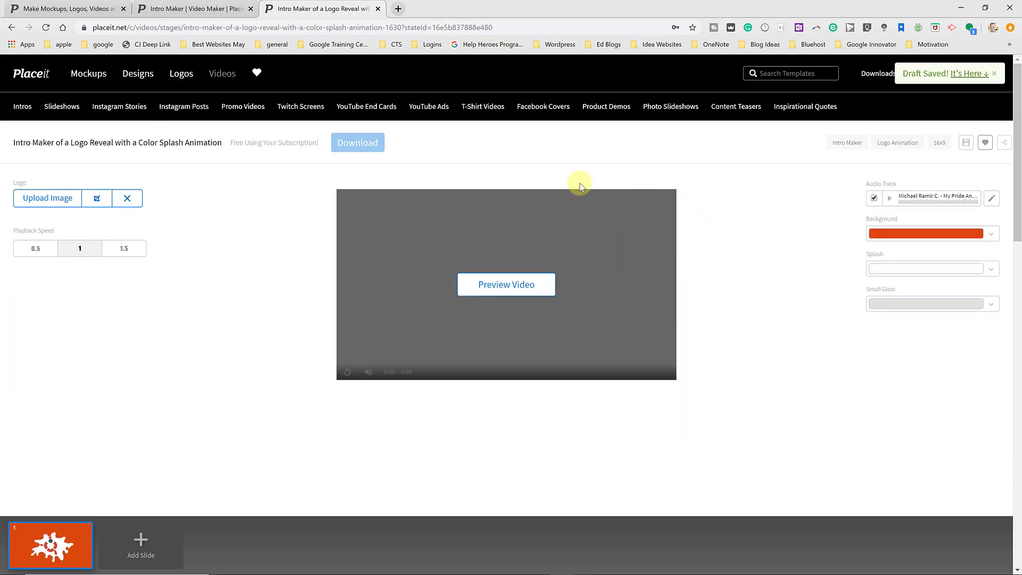
left_click(362, 148)
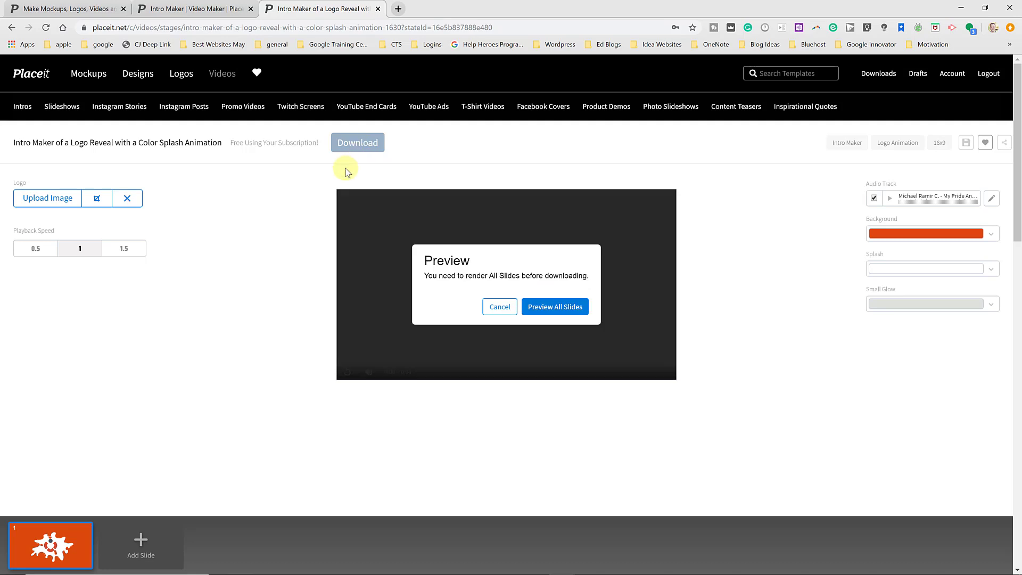
left_click(567, 308)
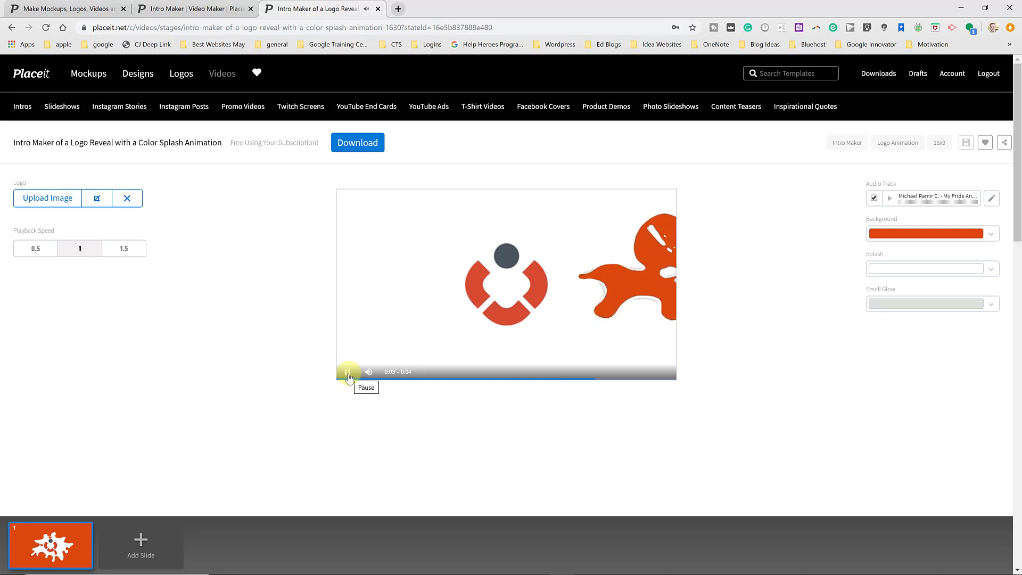
Step: Download the finished logo intro as a high-resolution video without watermark
left_click(372, 148)
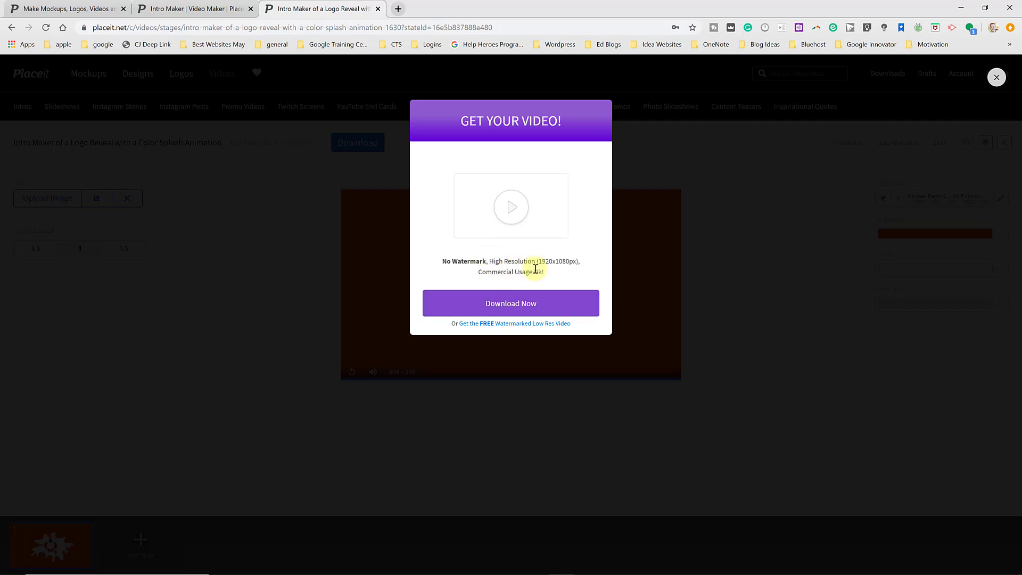
left_click(509, 313)
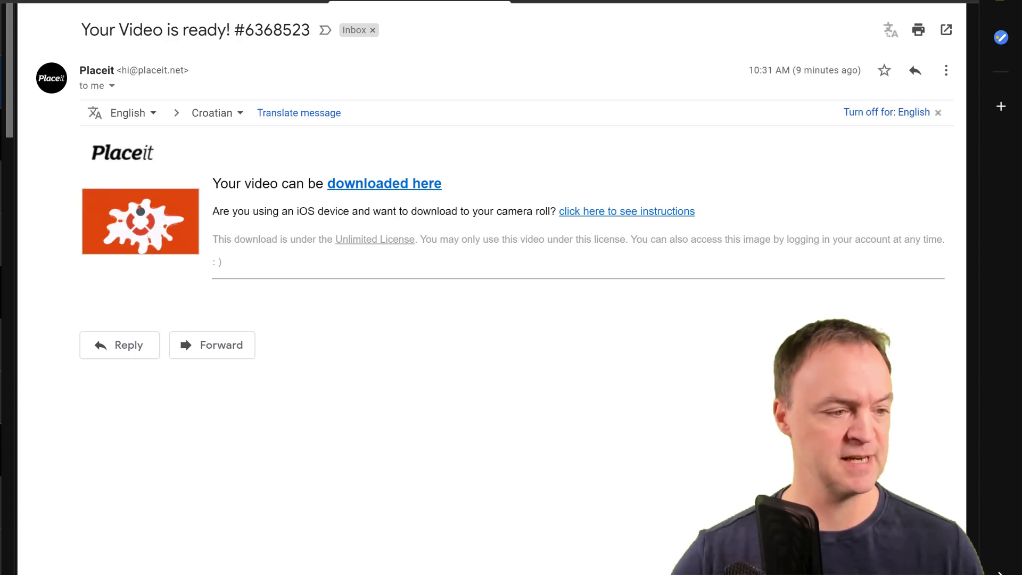
Step: Drag the downloaded intro-maker video from Downloads into Shotcut's Playlist and stop its preview
key("alt+Tab")
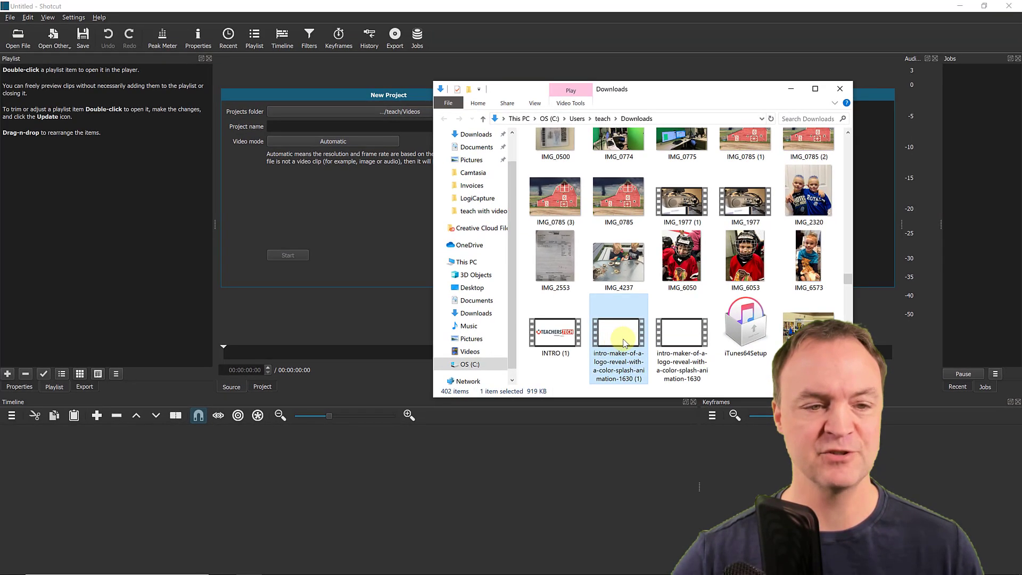
left_click_drag(623, 339, 87, 187)
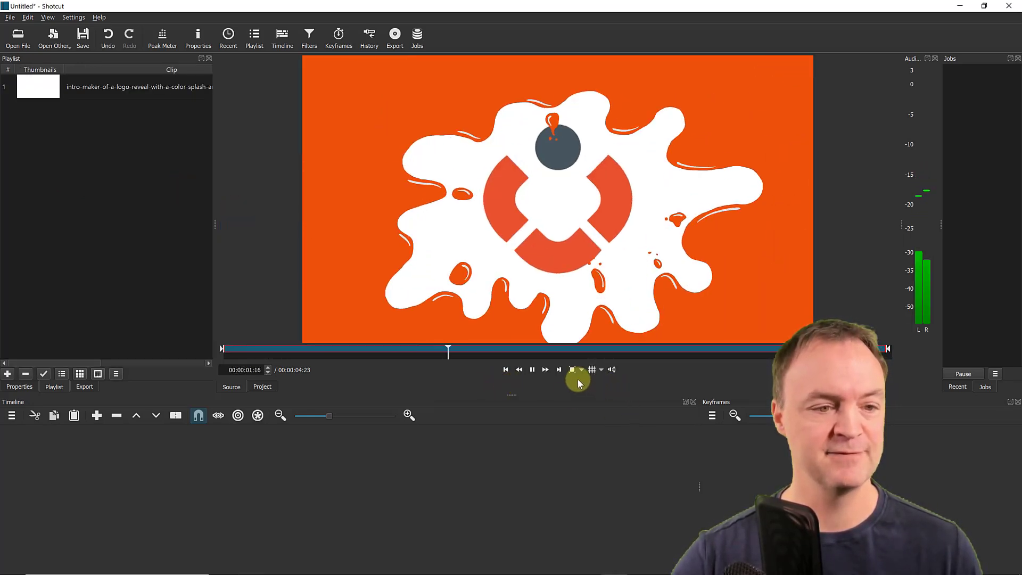
left_click(531, 370)
Step: Place the intro clip at the start of track V1 and play it back to its orange finish
left_click_drag(39, 87, 90, 501)
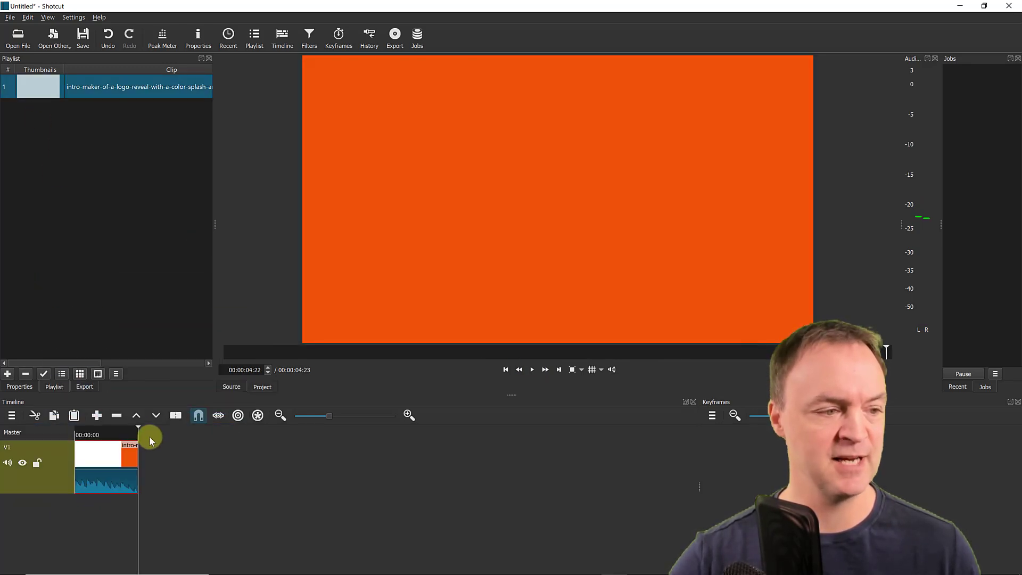
left_click_drag(129, 434, 87, 457)
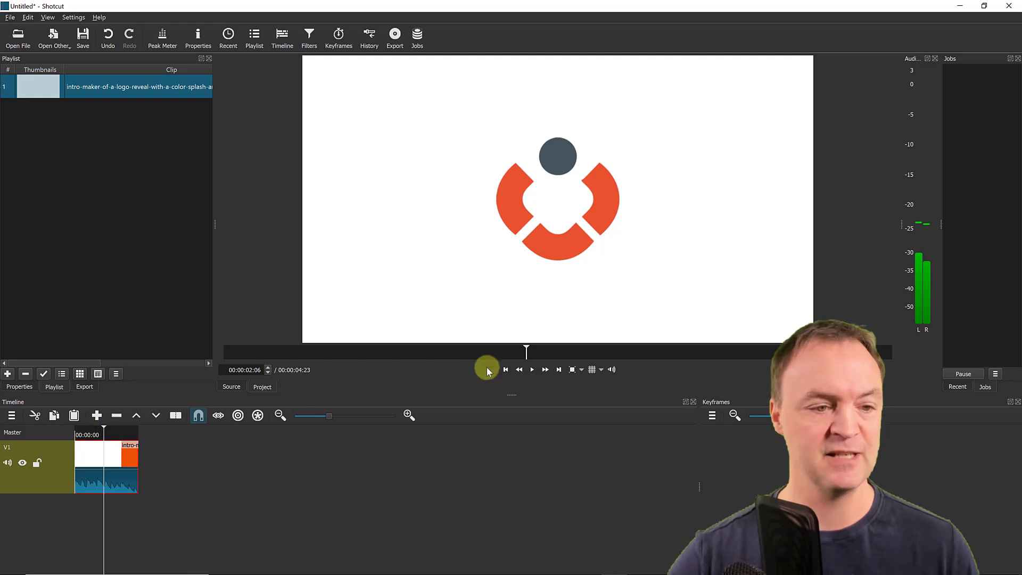
left_click(532, 371)
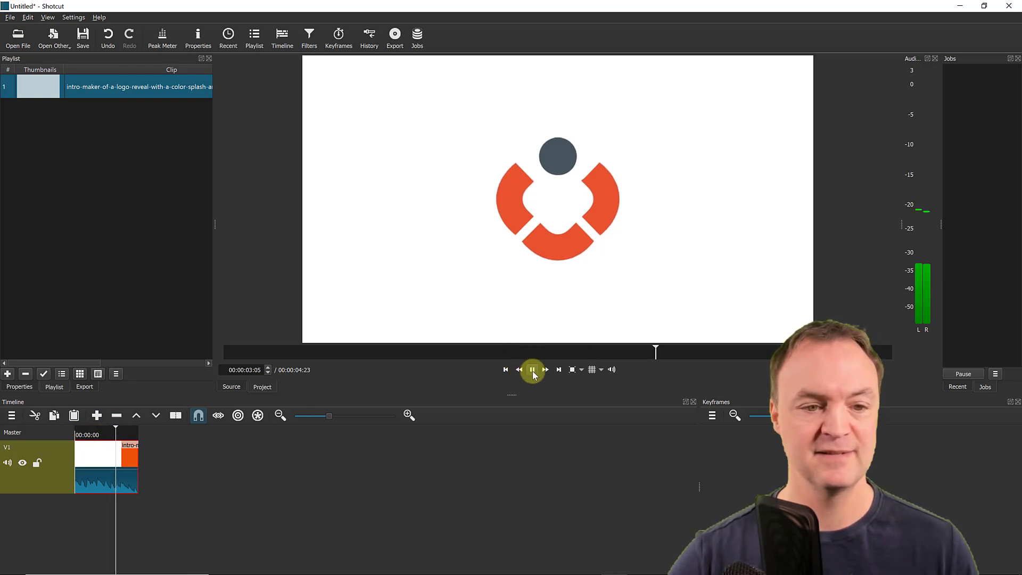
left_click(533, 371)
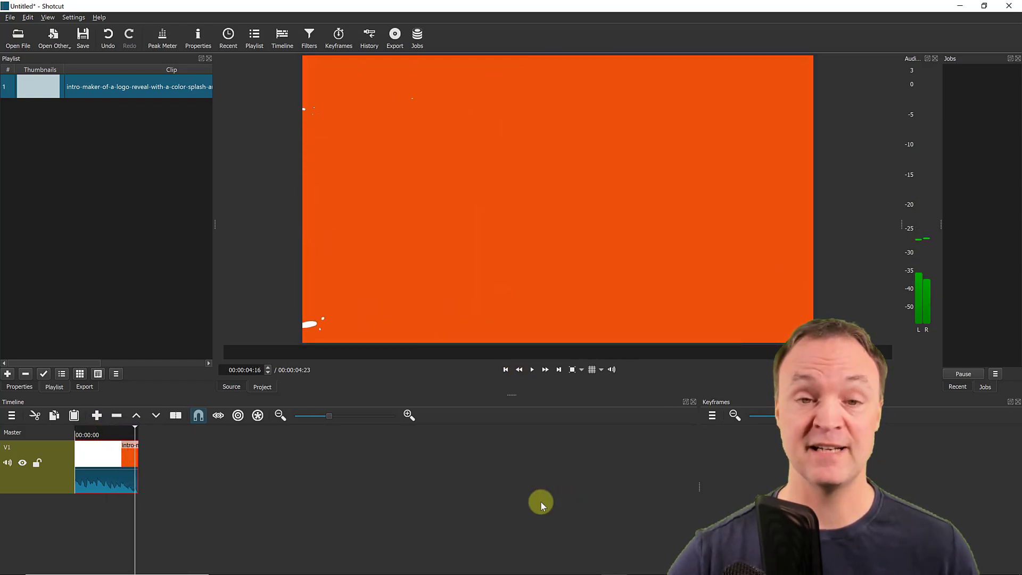